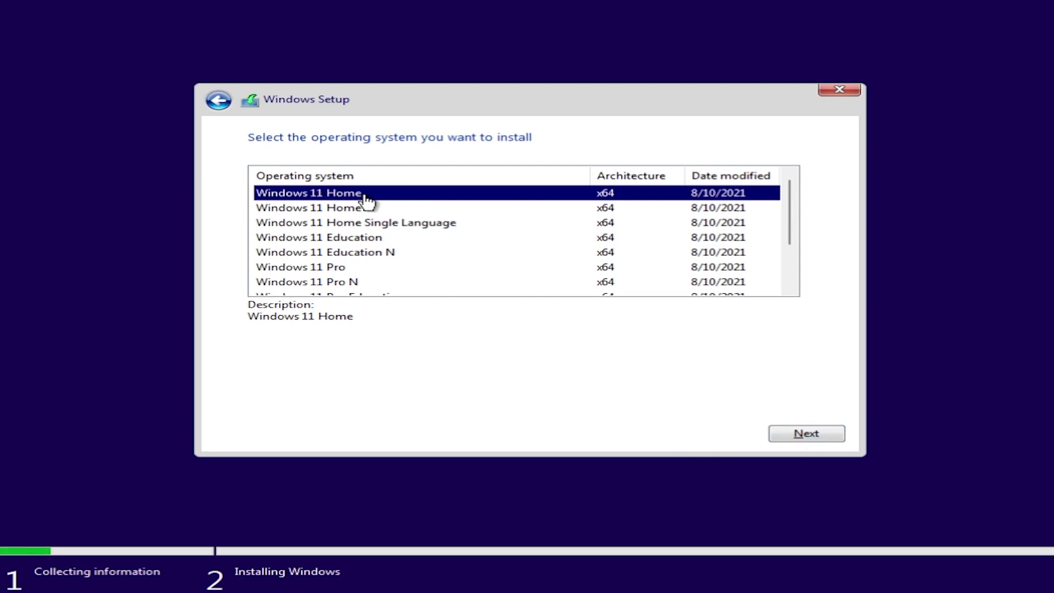
# Confirm the Windows 11 Home edition, accept the license terms, and begin installation
pyautogui.click(798, 438)
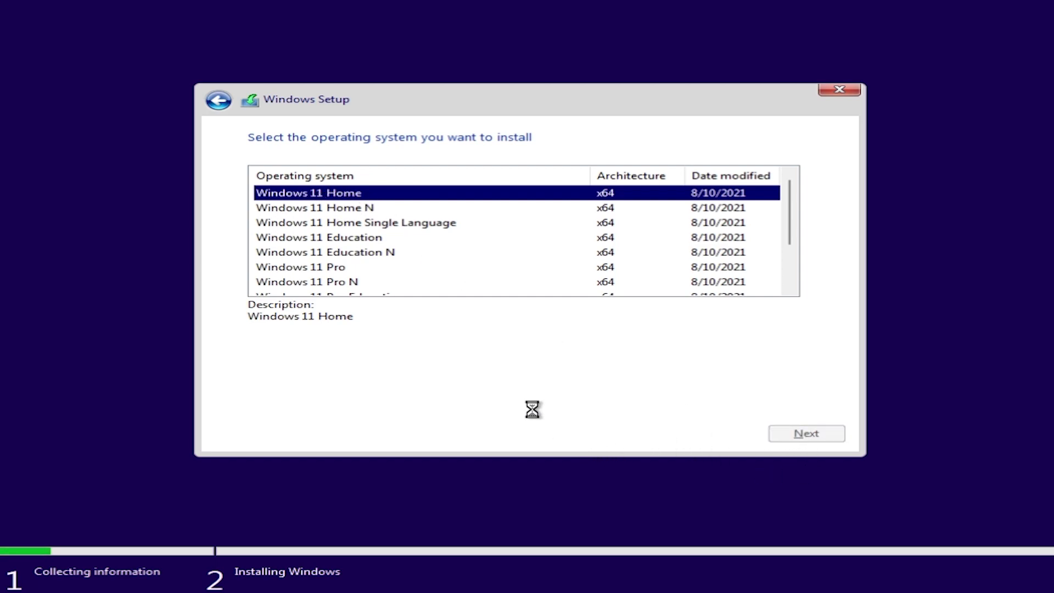
pyautogui.click(337, 407)
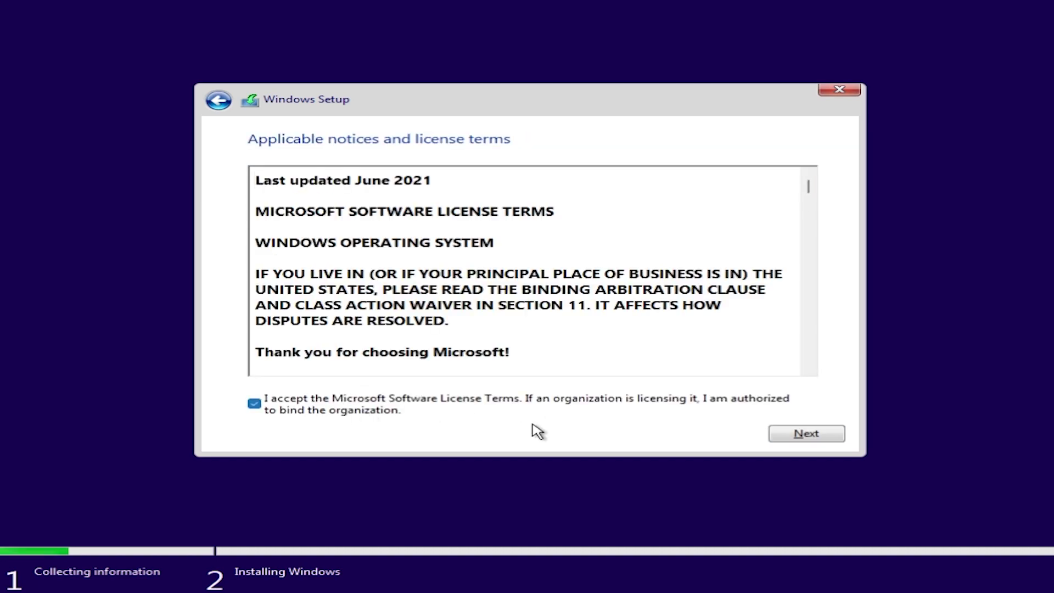
pyautogui.click(790, 439)
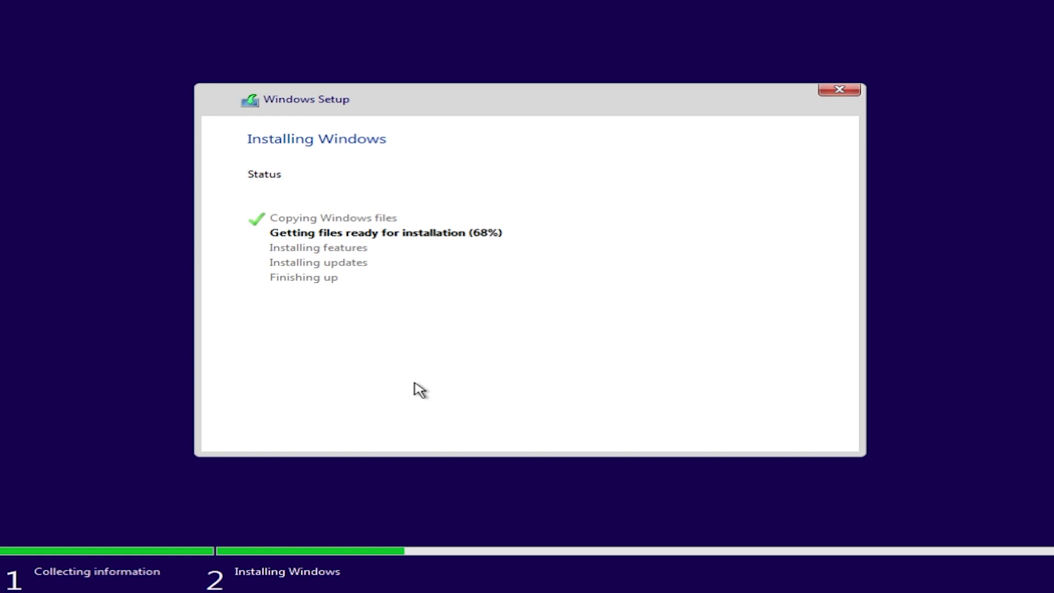
# Disconnect the virtual machine's network adapter via Removable Devices
pyautogui.click(3, 55)
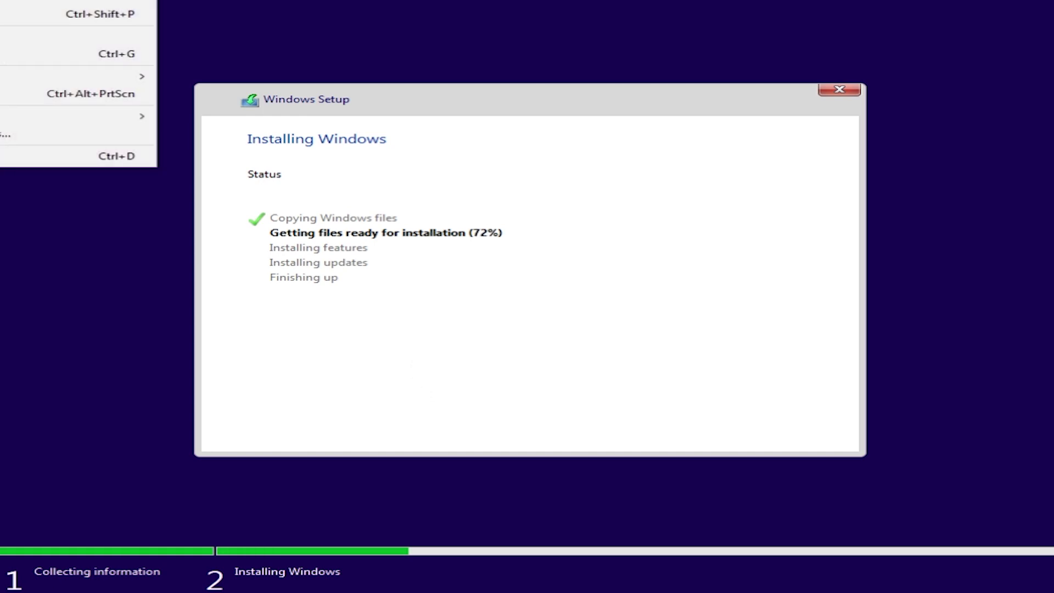
pyautogui.moveTo(235, 15)
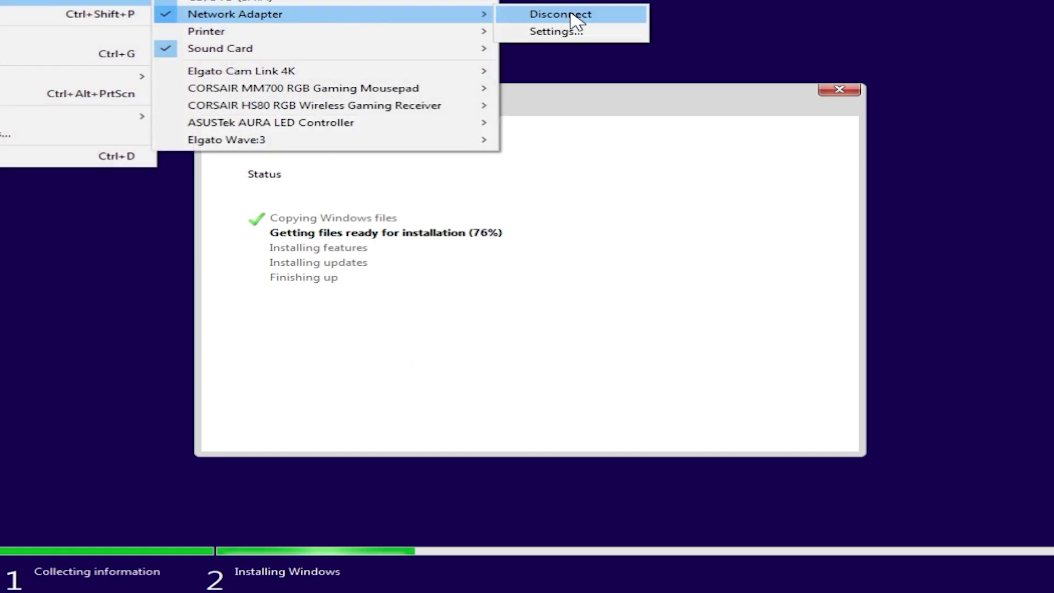
pyautogui.click(573, 16)
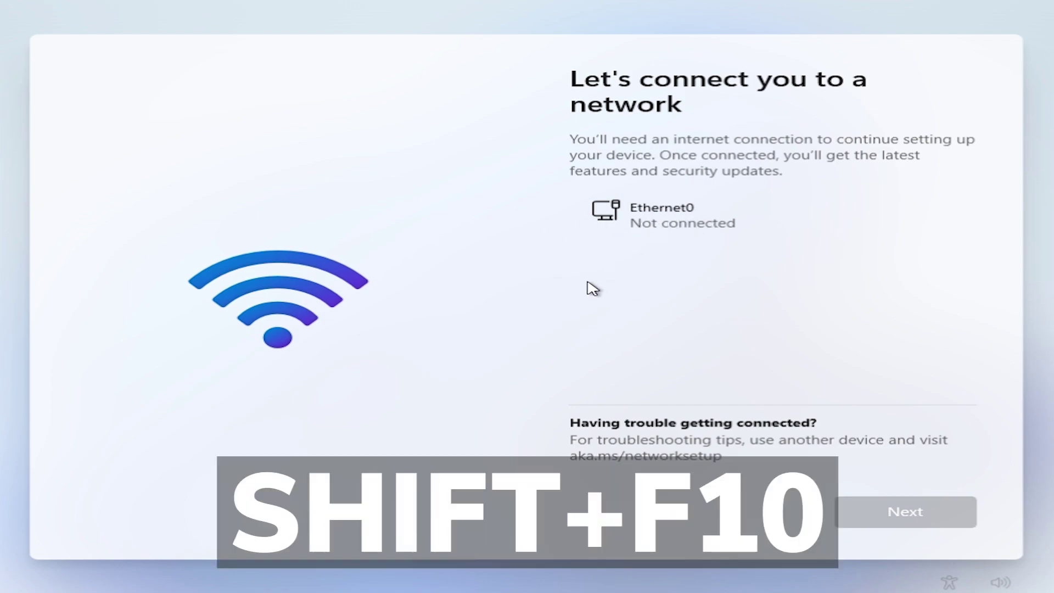
# Run 'taskkill /F /IM oobenetworkconnectionflow.exe' in a Shift+F10 Command Prompt, then close it
pyautogui.hotkey('shift', 'F10')
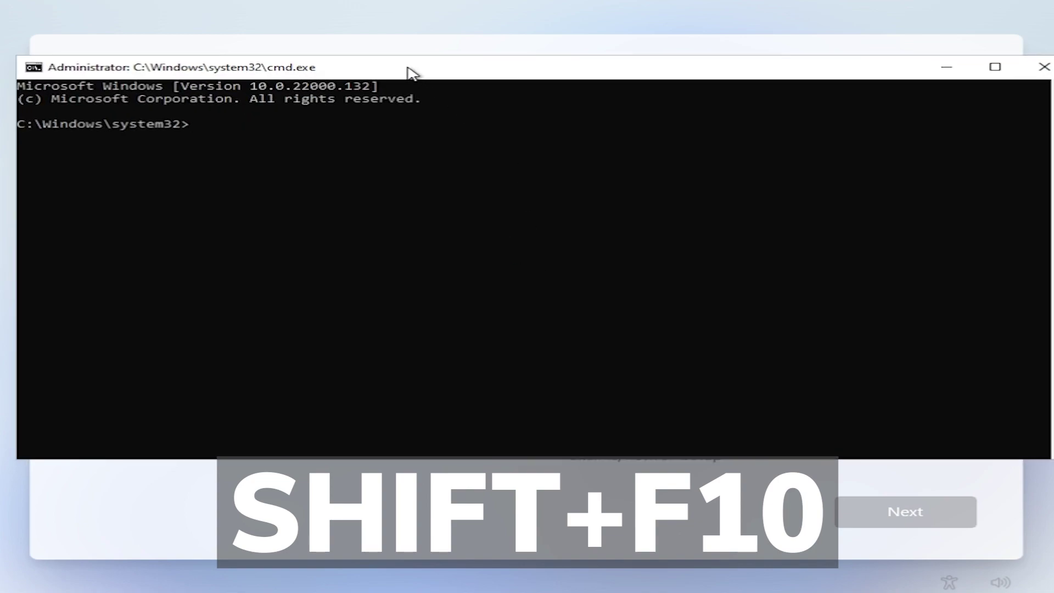
pyautogui.moveTo(404, 70); pyautogui.dragTo(404, 88)
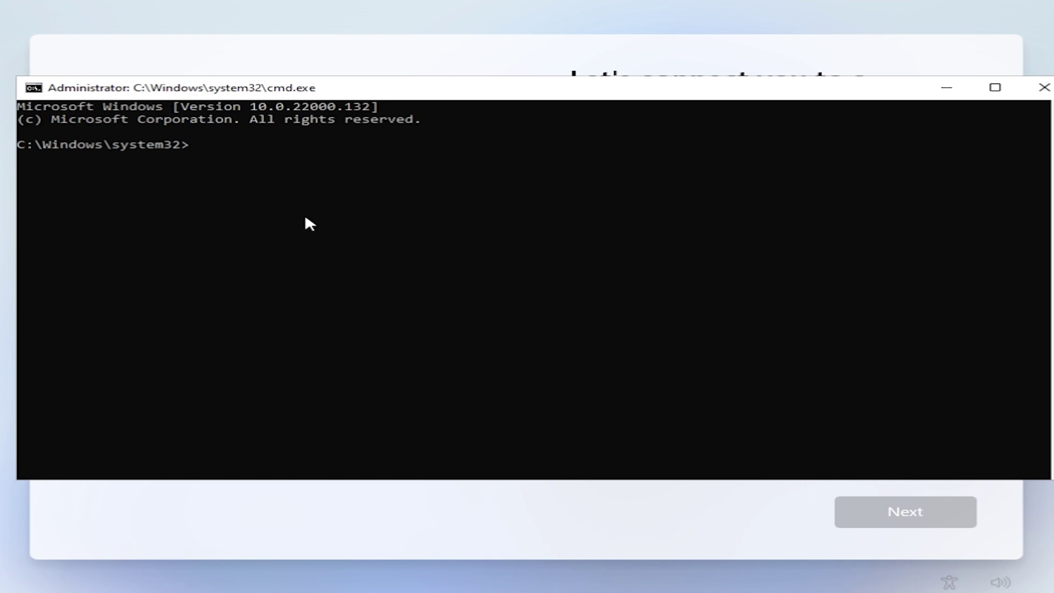
pyautogui.write('tas')
pyautogui.write('kkill')
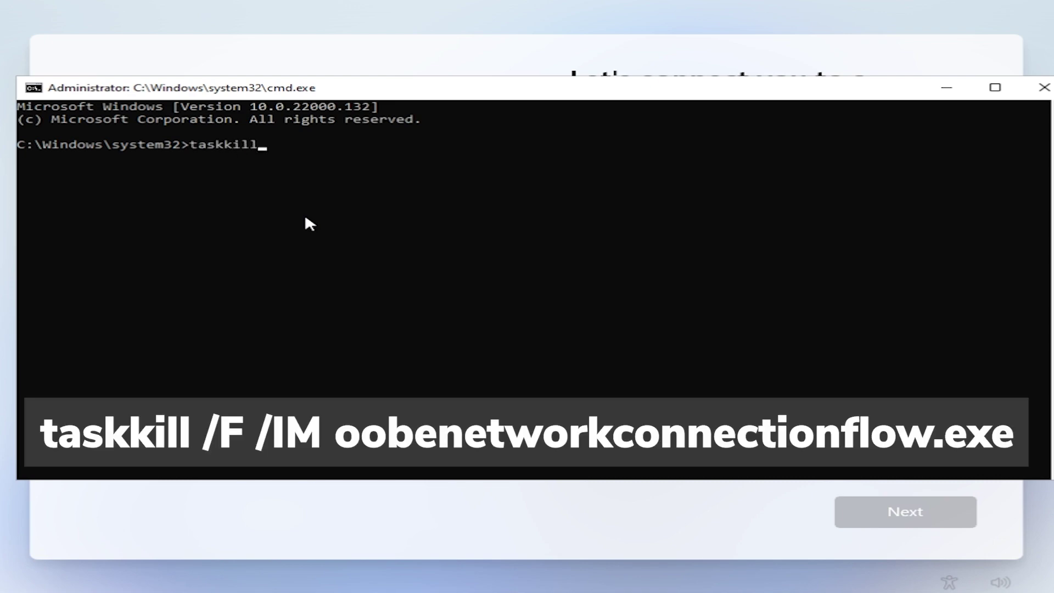
pyautogui.write(' /F')
pyautogui.write(' /IM')
pyautogui.write(' ooben')
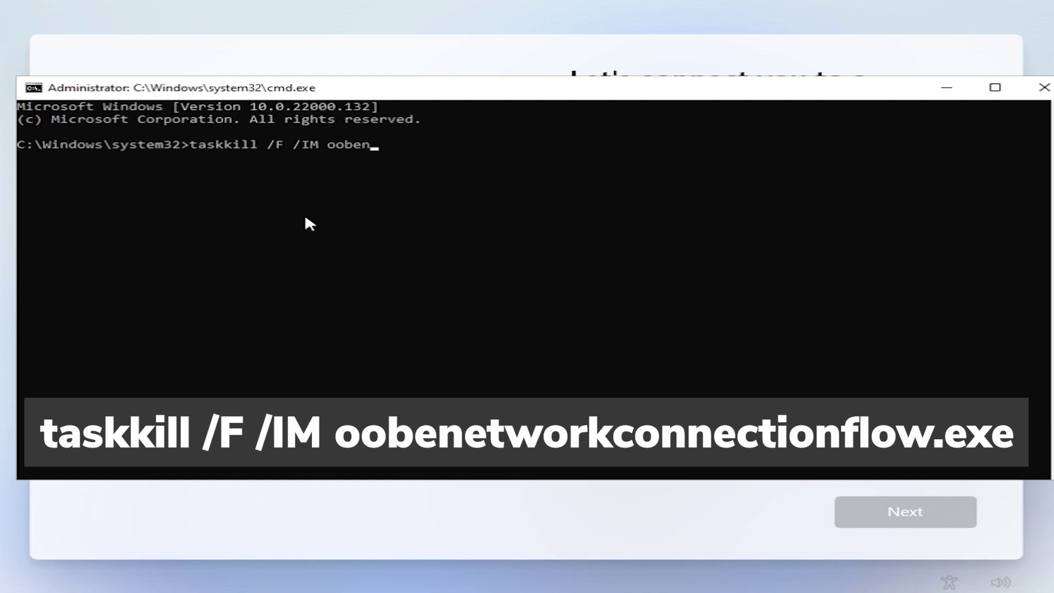
pyautogui.write('etworkconnectionflow.')
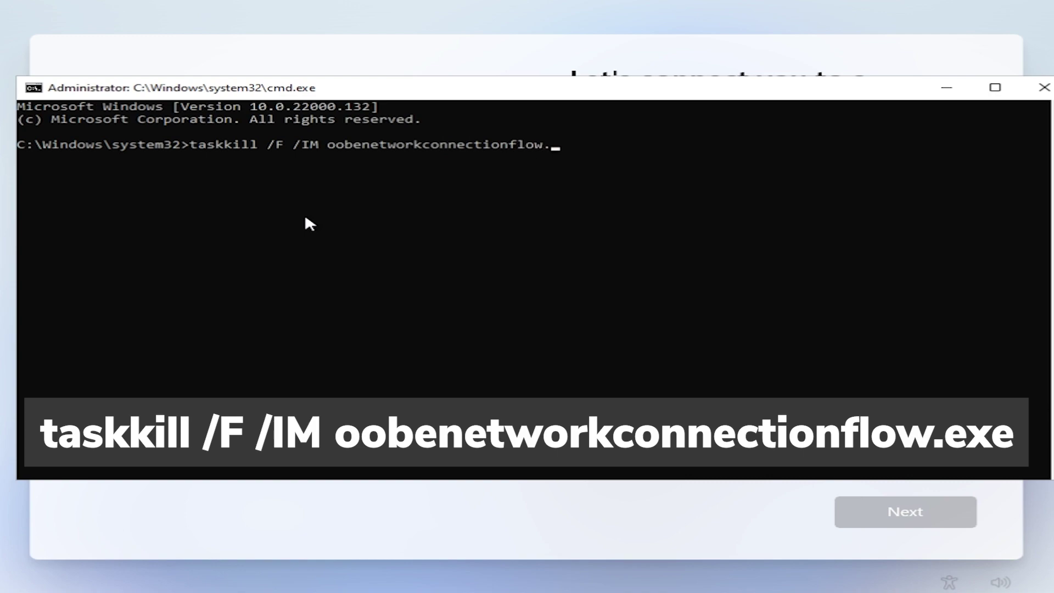
pyautogui.write('exe')
pyautogui.press('Return')
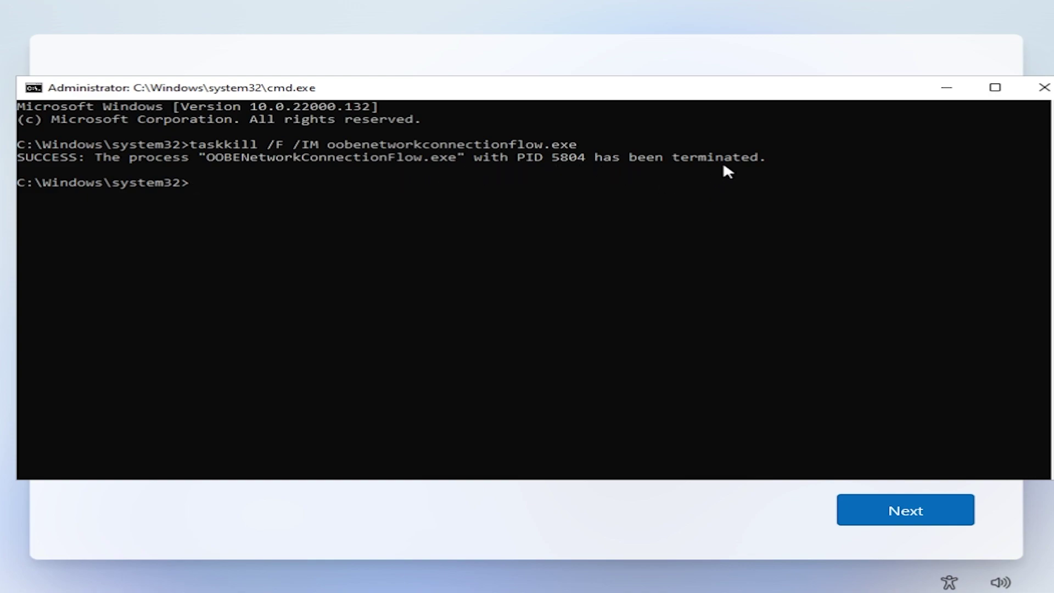
pyautogui.click(1042, 87)
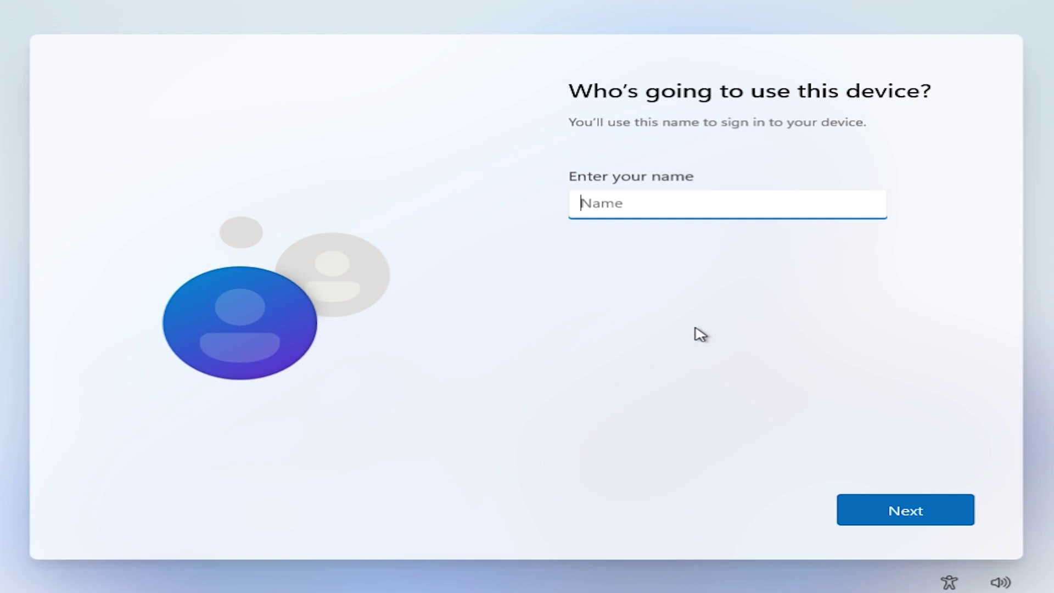
# Enter 'Emi' as the local account name and leave the password blank
pyautogui.write('Emi')
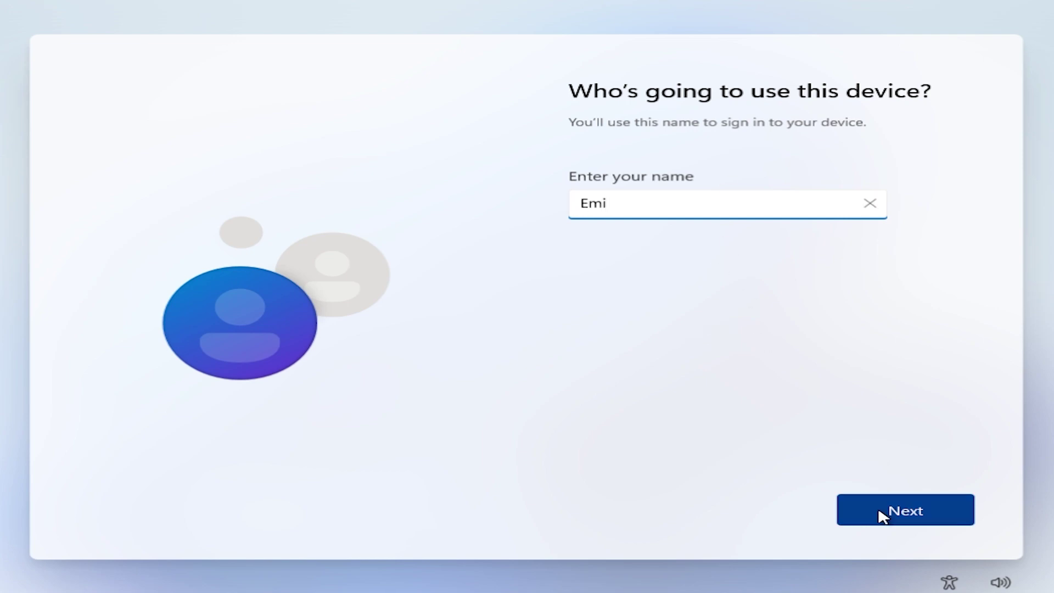
pyautogui.click(882, 516)
pyautogui.click(859, 509)
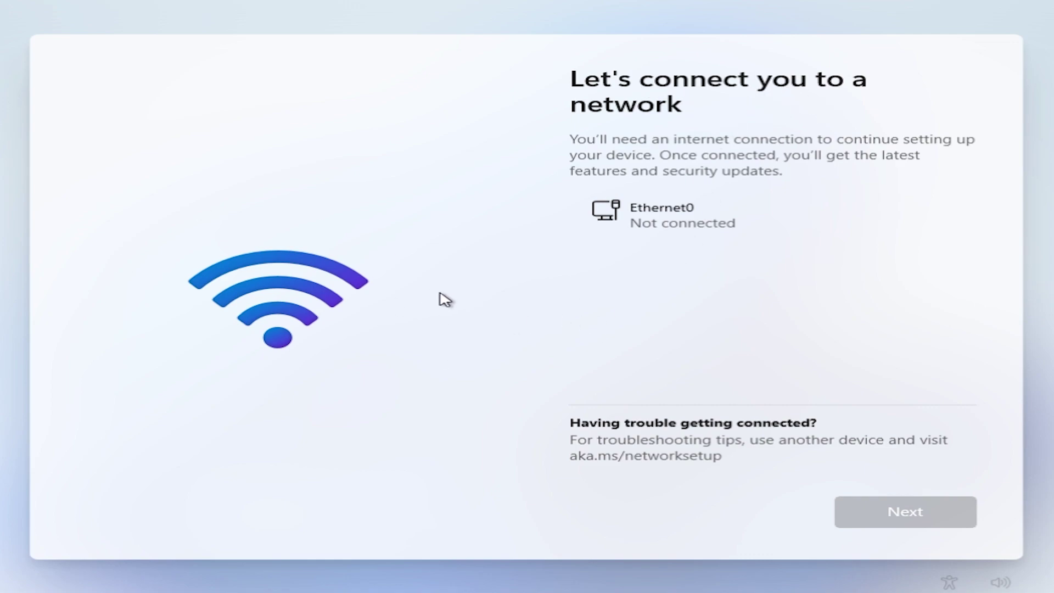
# Reopen Command Prompt with Shift+F10 and run taskmgr
pyautogui.hotkey('shift', 'F10')
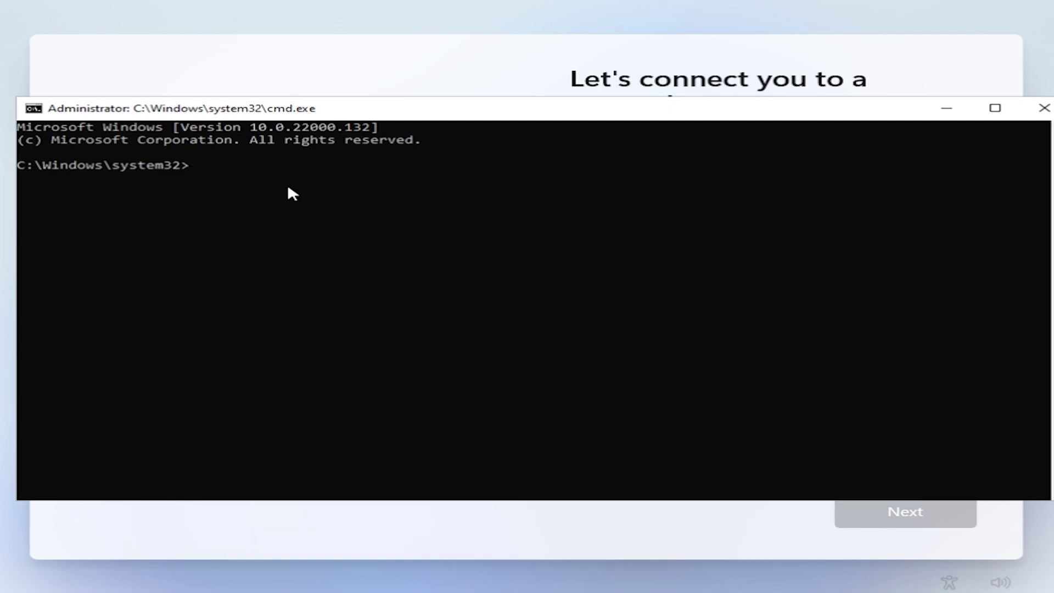
pyautogui.write('taskmg')
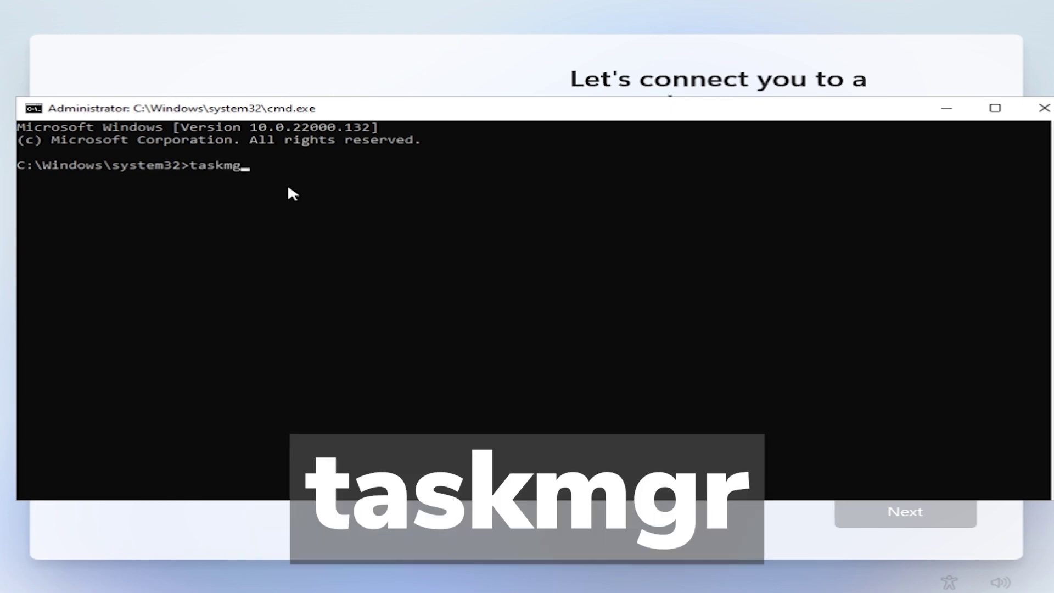
pyautogui.write('r')
pyautogui.press('Return')
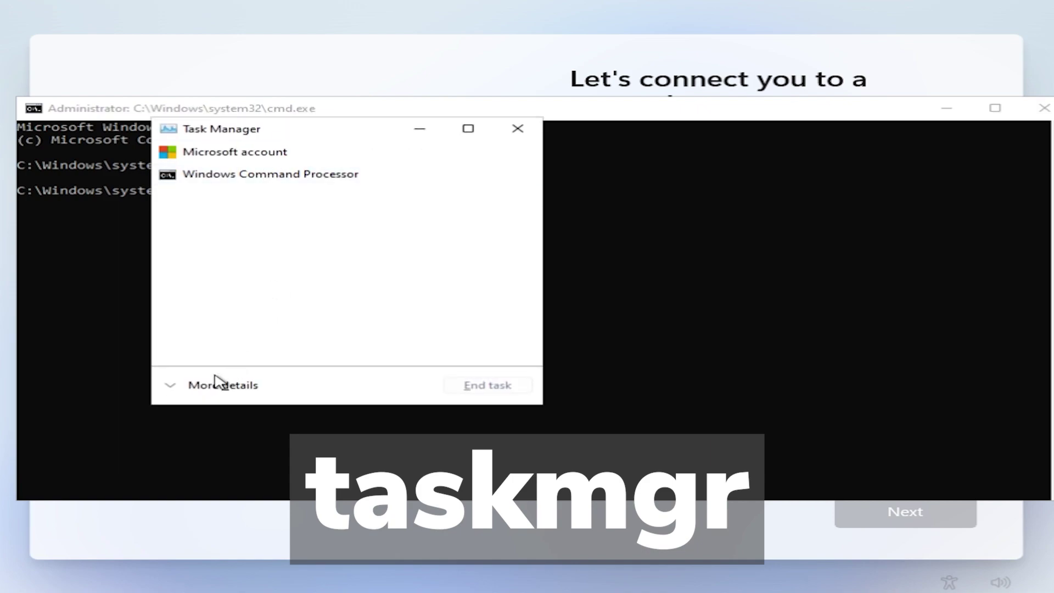
# End the OOBENetworkConnectionFlow.exe process from Task Manager's Details list and confirm End process
pyautogui.click(182, 388)
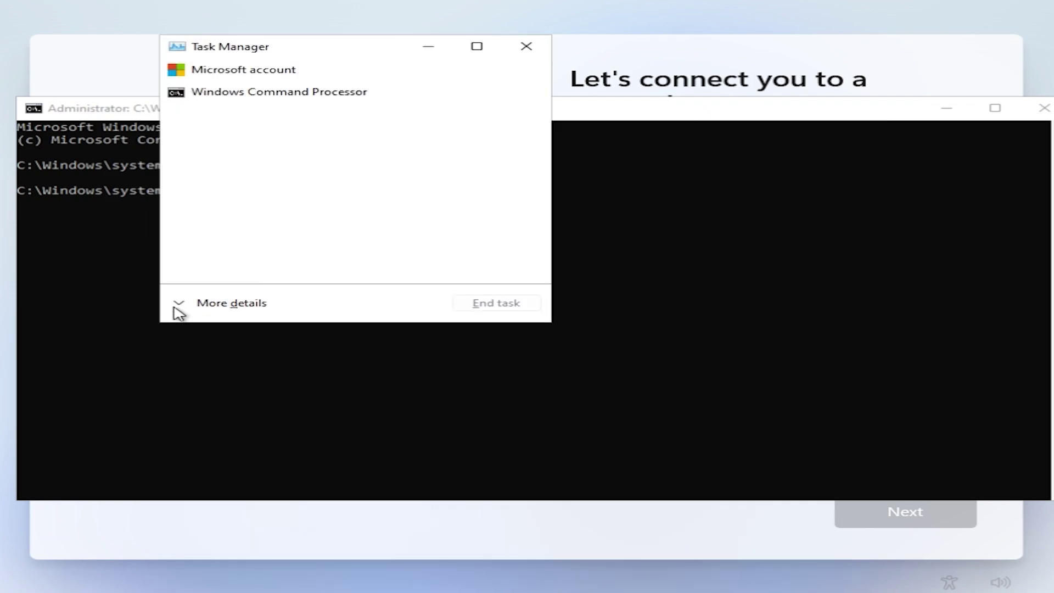
pyautogui.click(175, 305)
pyautogui.click(515, 87)
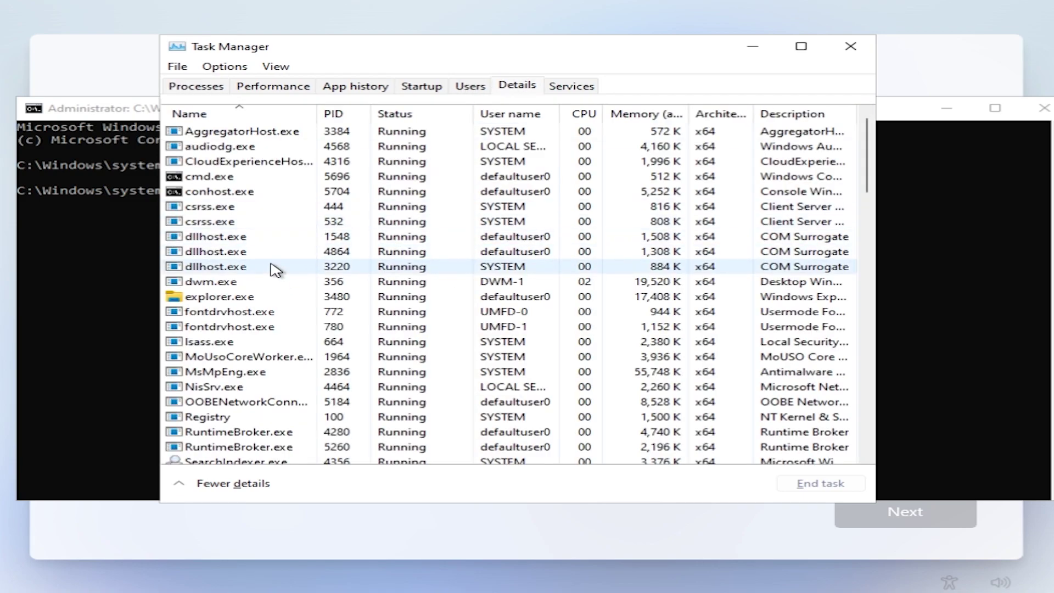
pyautogui.click(291, 401)
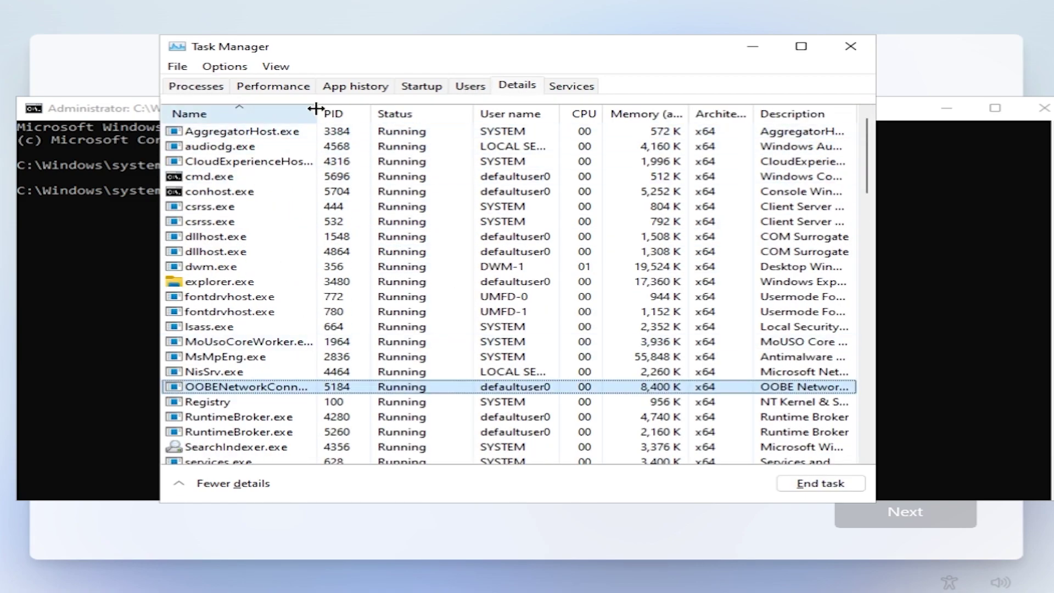
pyautogui.moveTo(316, 113); pyautogui.dragTo(479, 121)
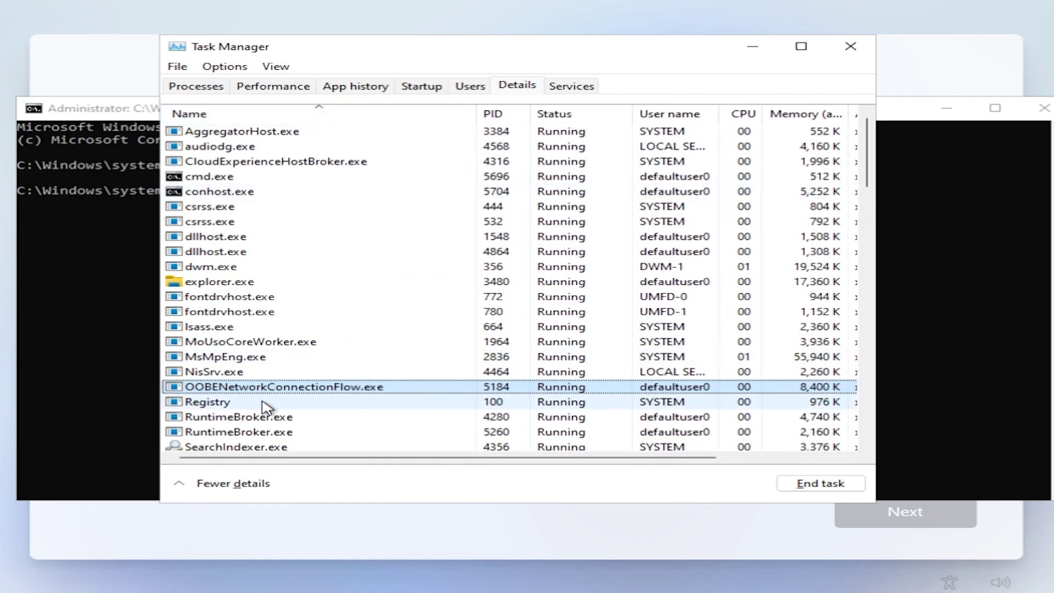
pyautogui.rightClick(289, 385)
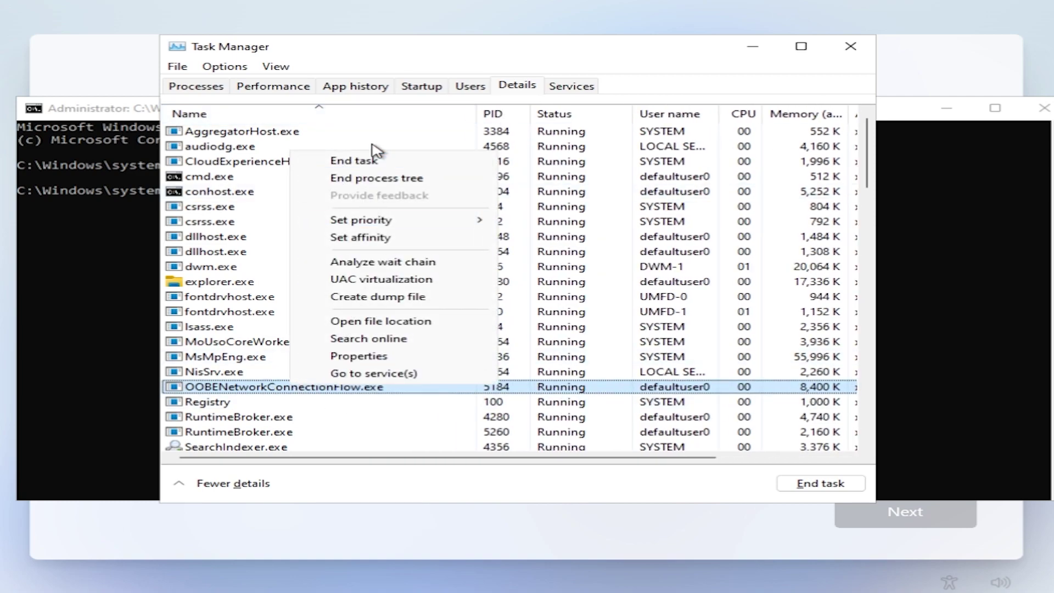
pyautogui.click(369, 162)
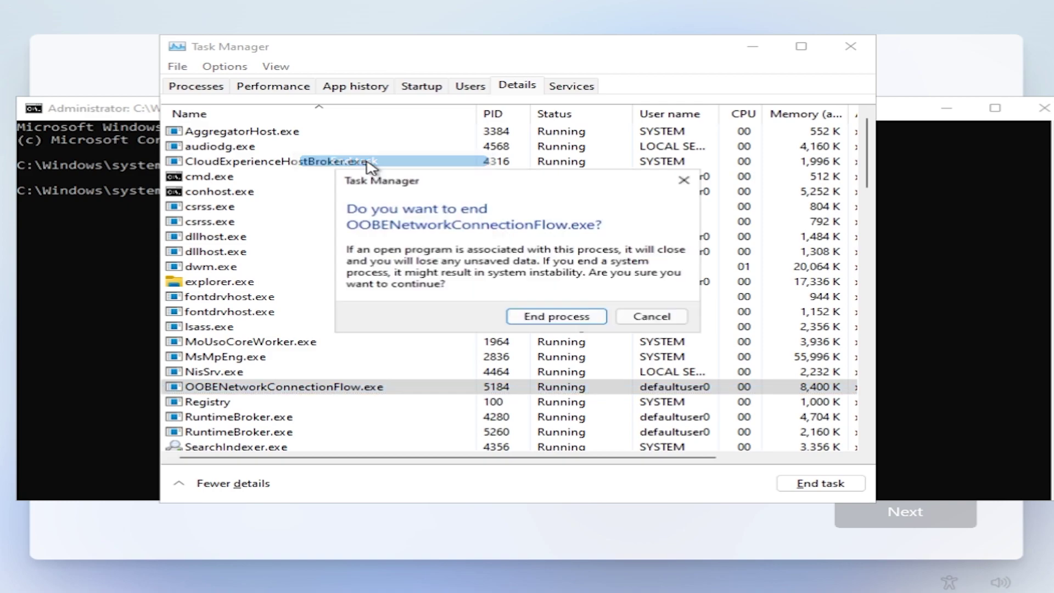
pyautogui.click(557, 318)
# Close Task Manager and Command Prompt, then click off the empty name field
pyautogui.click(850, 46)
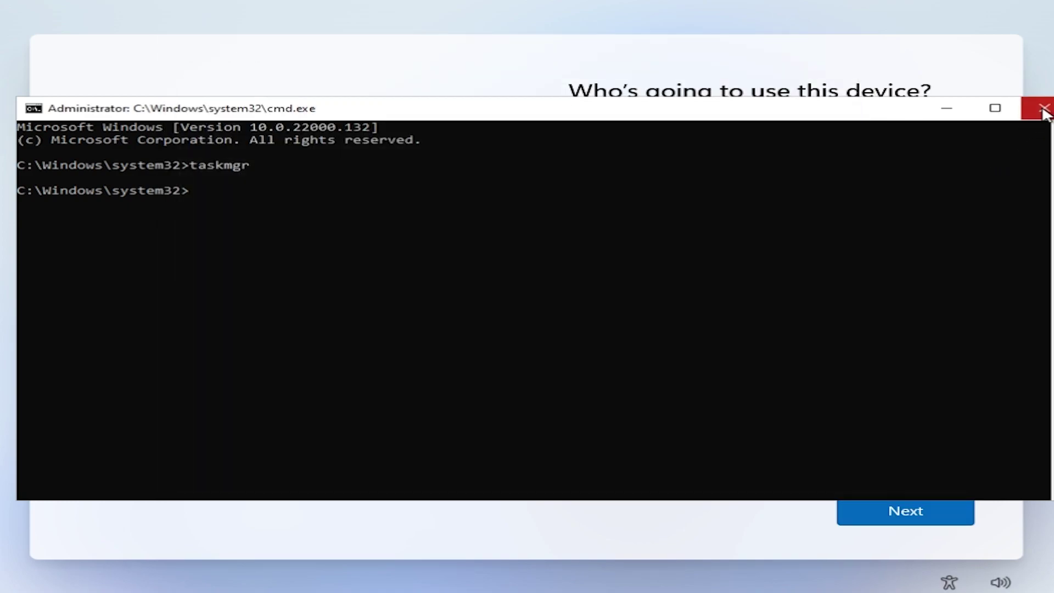
pyautogui.click(1042, 107)
pyautogui.click(728, 290)
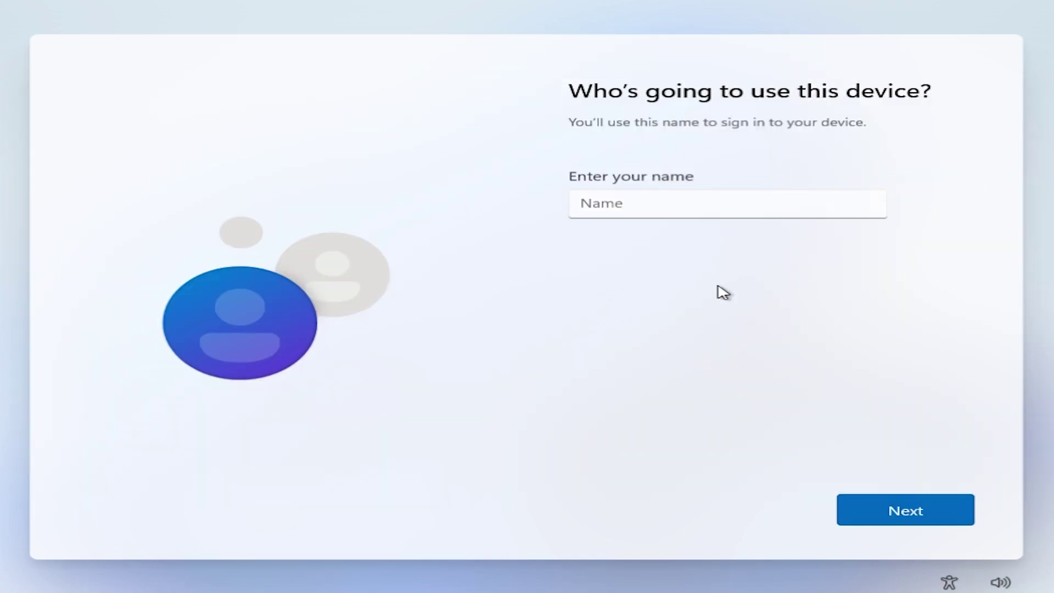